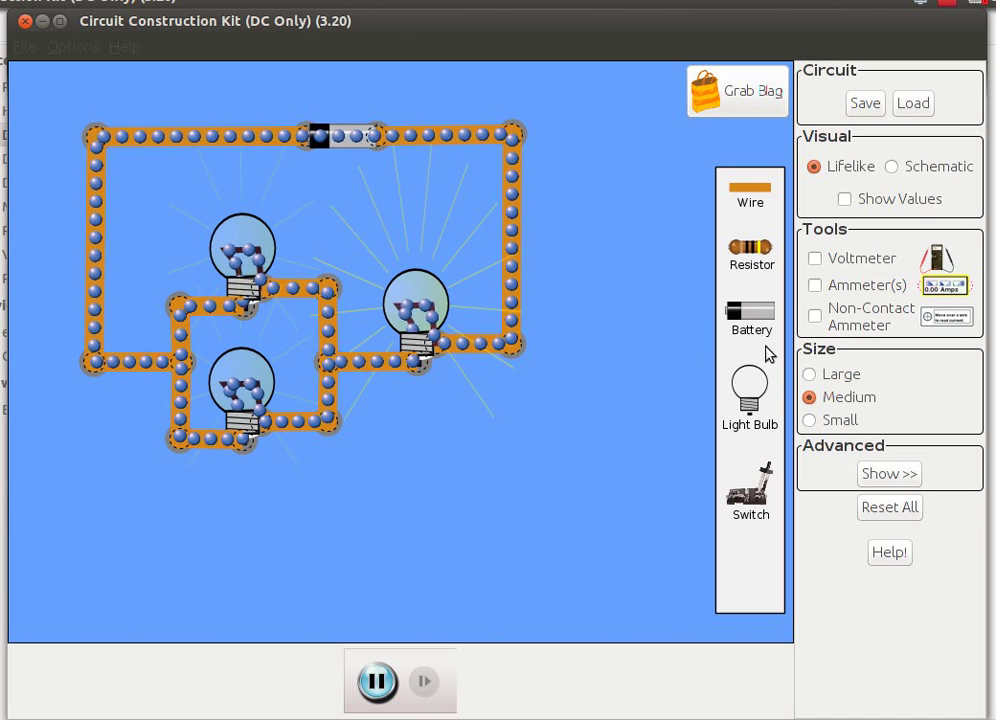
Step: Add the non-contact ammeter, read 0.60 A on the right and top wires, then move it aside
left_click(816, 317)
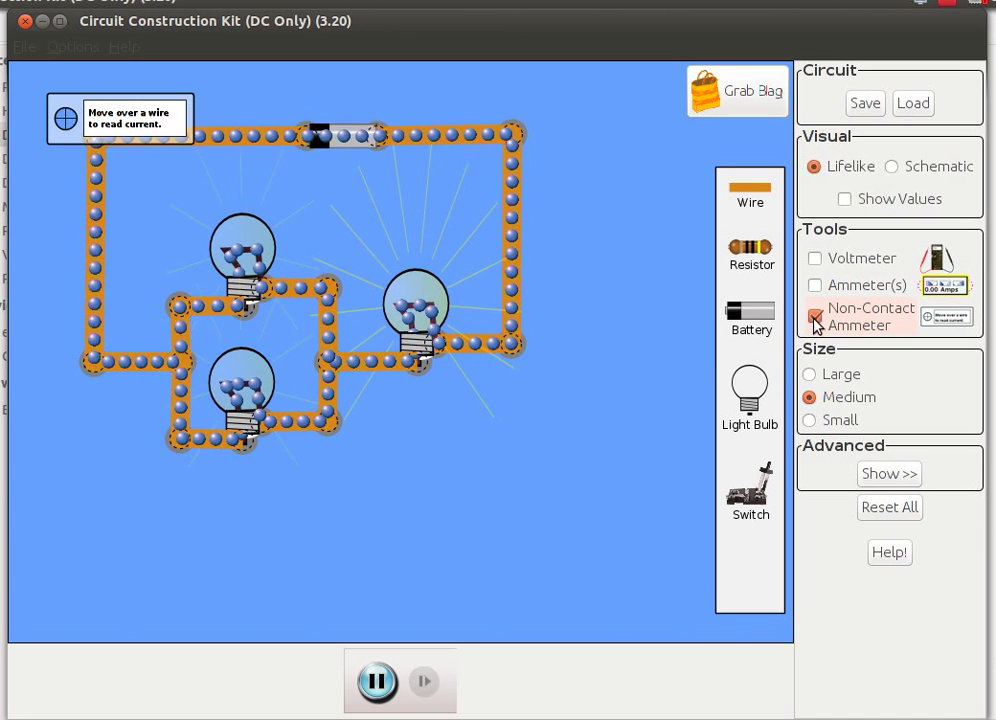
left_click_drag(110, 127, 549, 538)
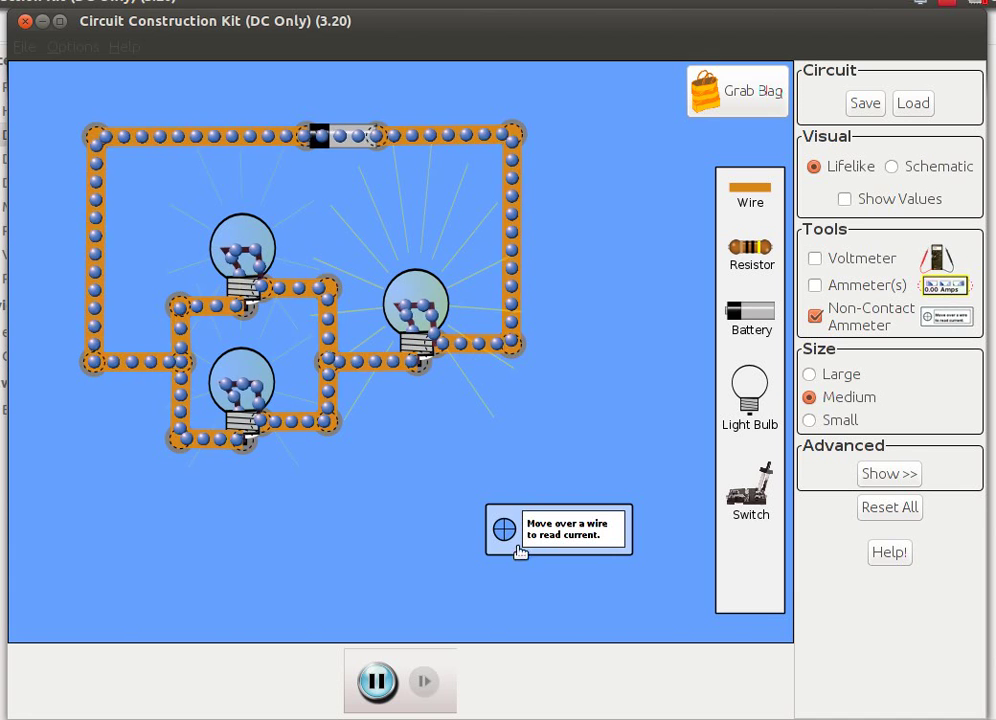
left_click_drag(536, 539, 542, 245)
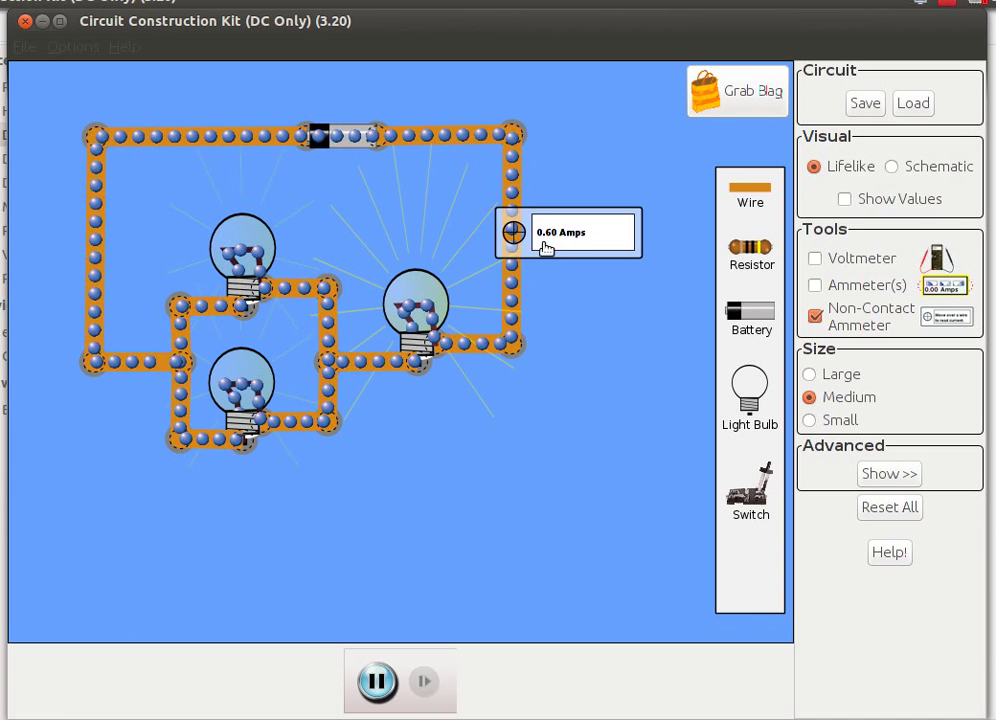
left_click_drag(545, 250, 340, 136)
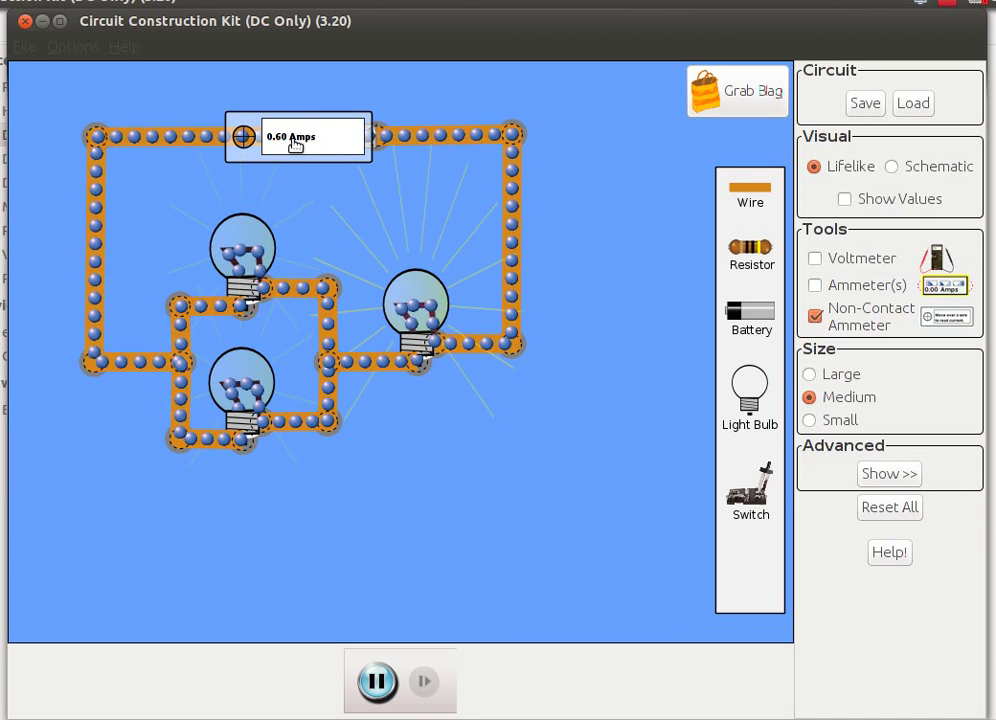
left_click_drag(345, 145, 585, 447)
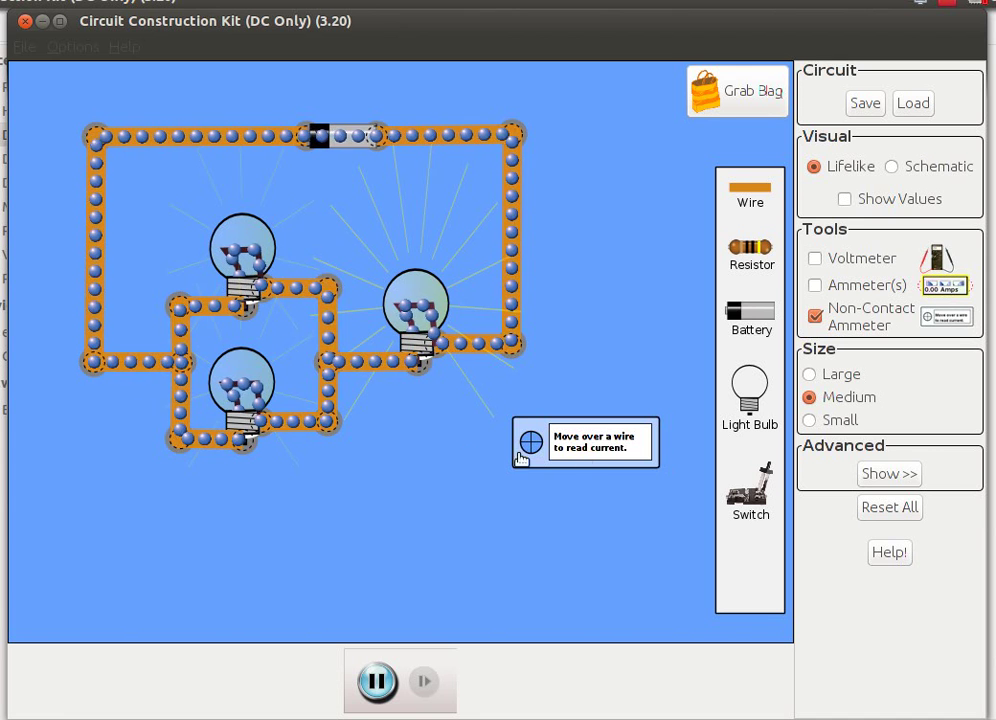
Step: Read 0.30 A on the upper bulb's branch and 0.60 A on the top-left wire, then park the ammeter
left_click_drag(594, 462, 524, 524)
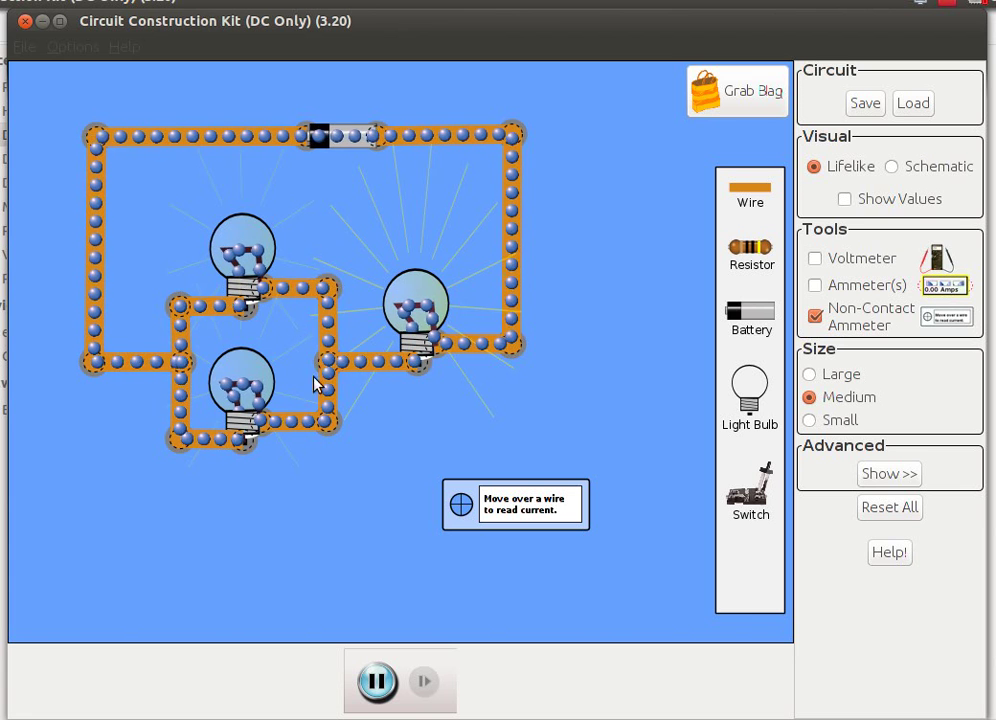
left_click_drag(496, 525, 328, 311)
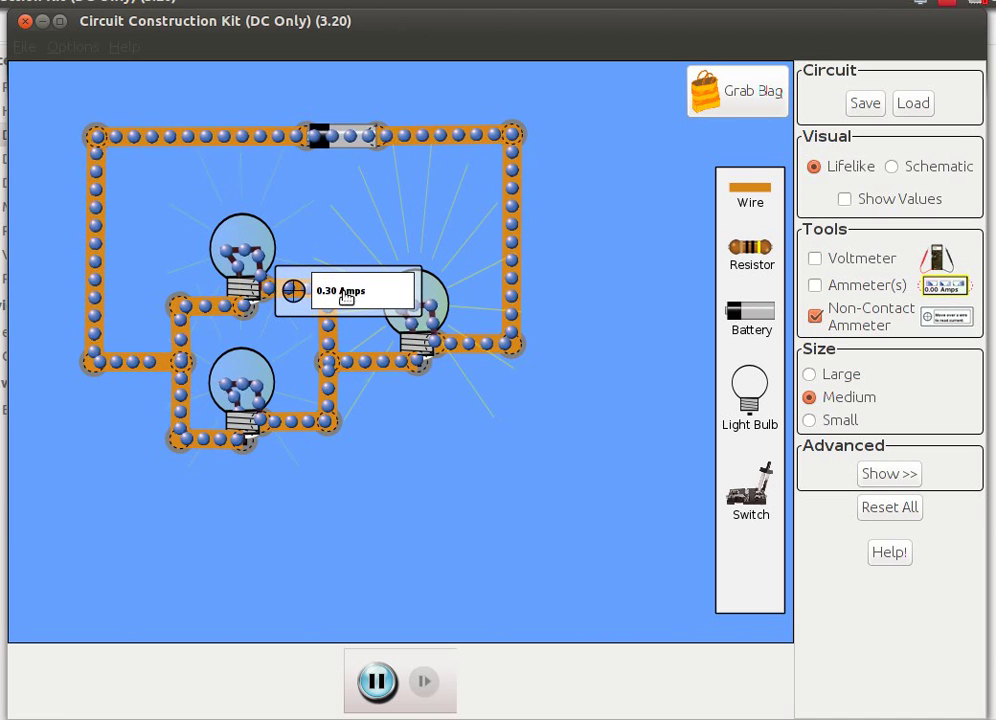
left_click_drag(343, 289, 153, 263)
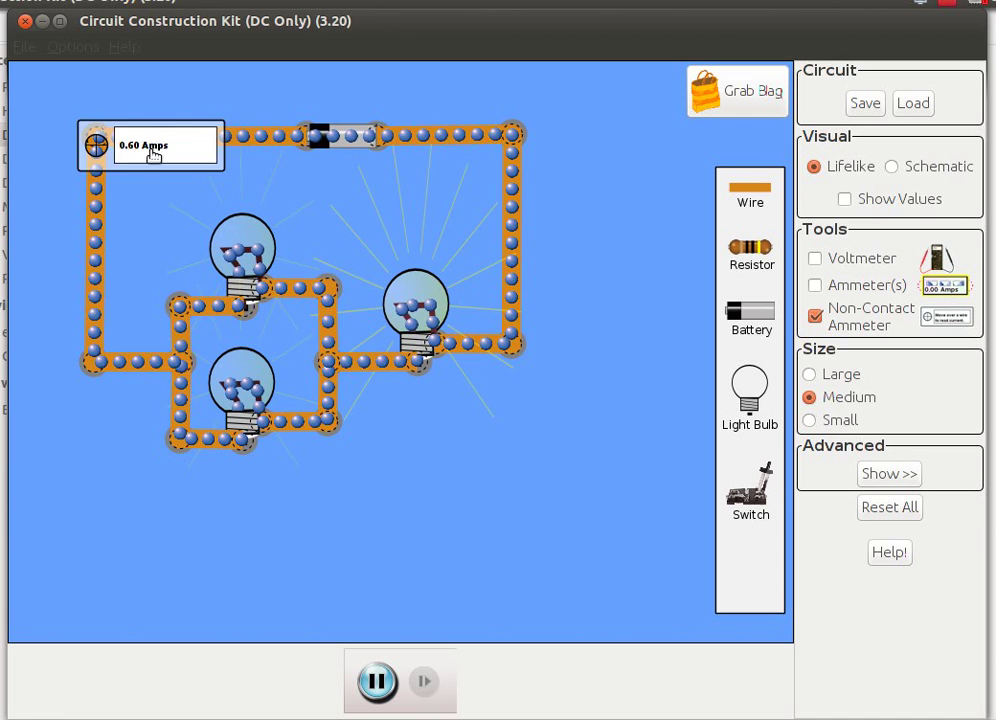
left_click_drag(266, 145, 515, 515)
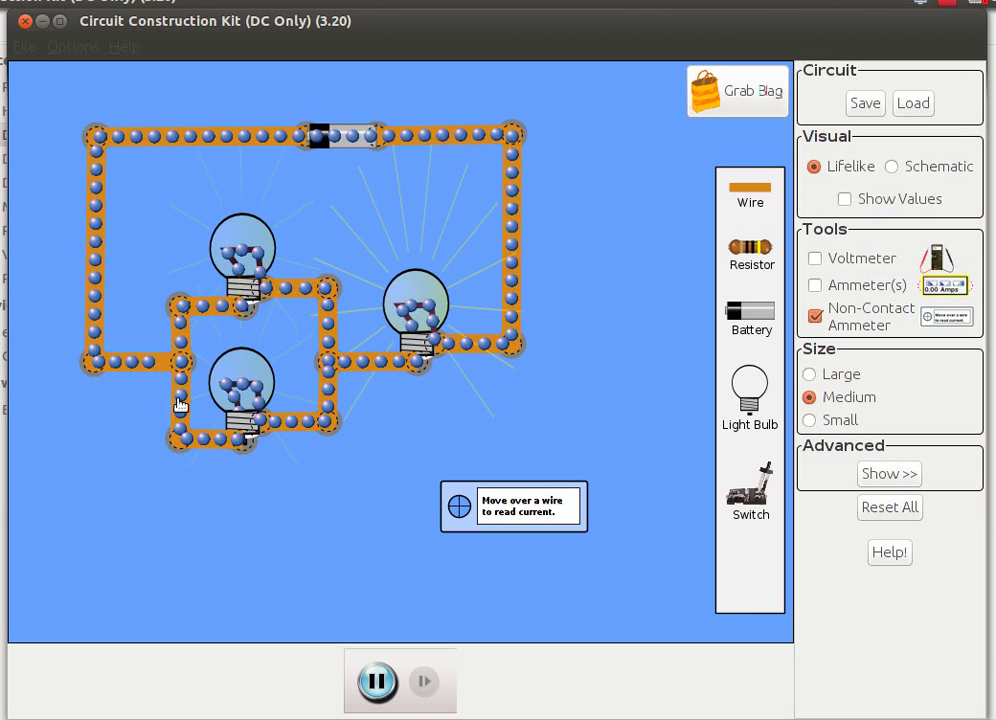
Step: Change the upper-left bulb's resistance from 10 Ohms to 20 Ohms
right_click(244, 249)
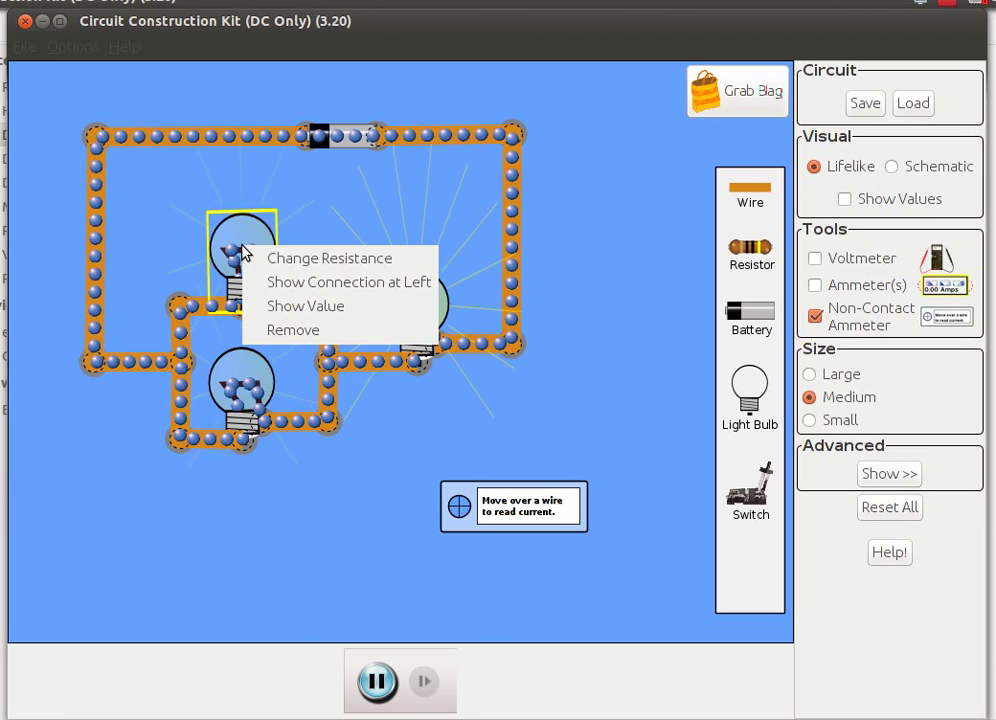
left_click(296, 260)
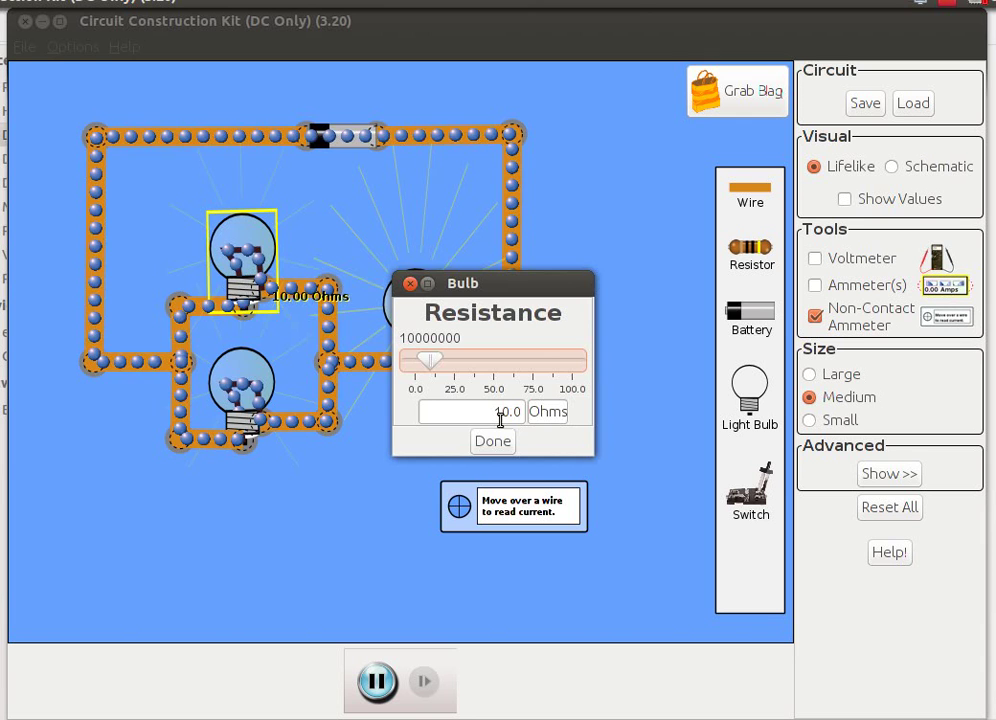
left_click_drag(496, 414, 502, 412)
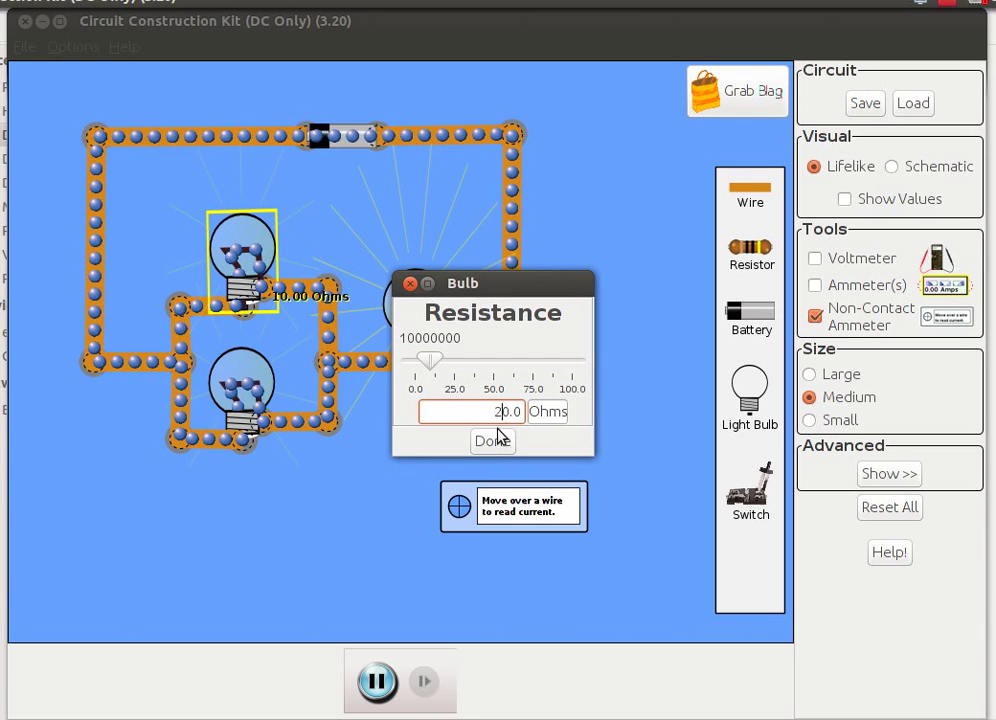
left_click(493, 442)
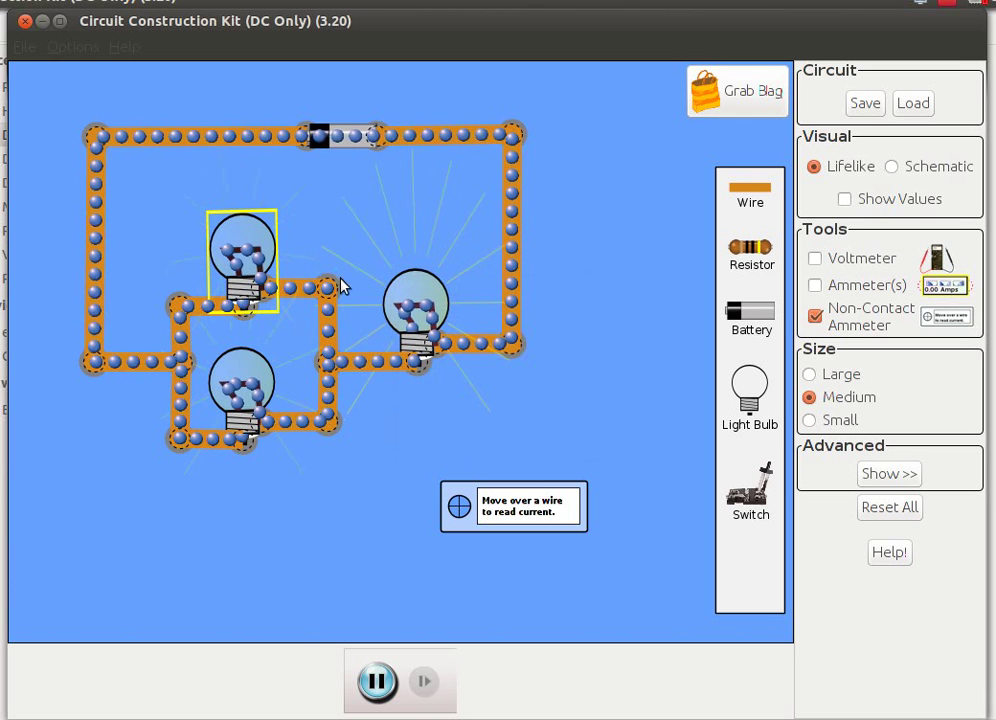
left_click(320, 545)
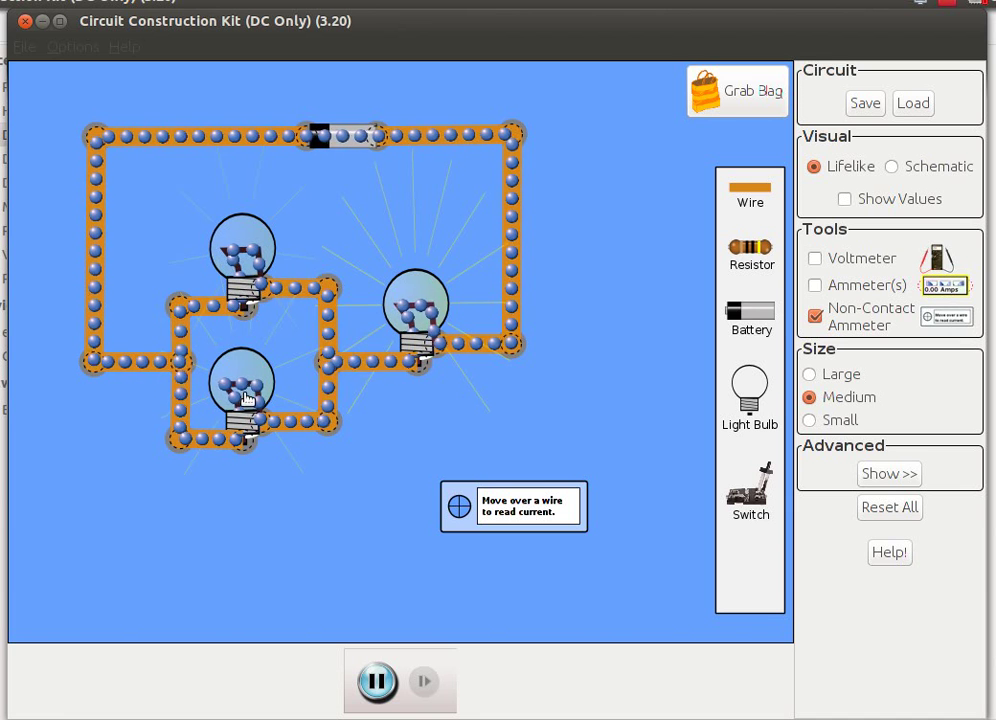
Step: Re-read currents with the ammeter: 0.54 A main wire, 0.36 A lower branch, 0.18 A upper branch
left_click_drag(482, 525, 413, 384)
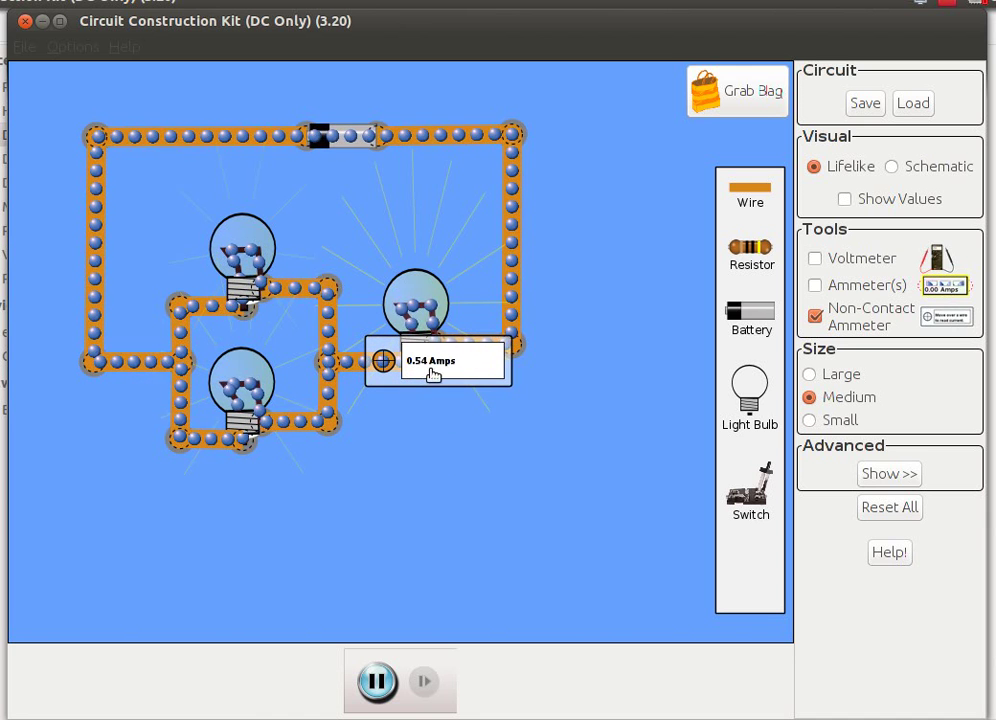
left_click_drag(433, 374, 415, 510)
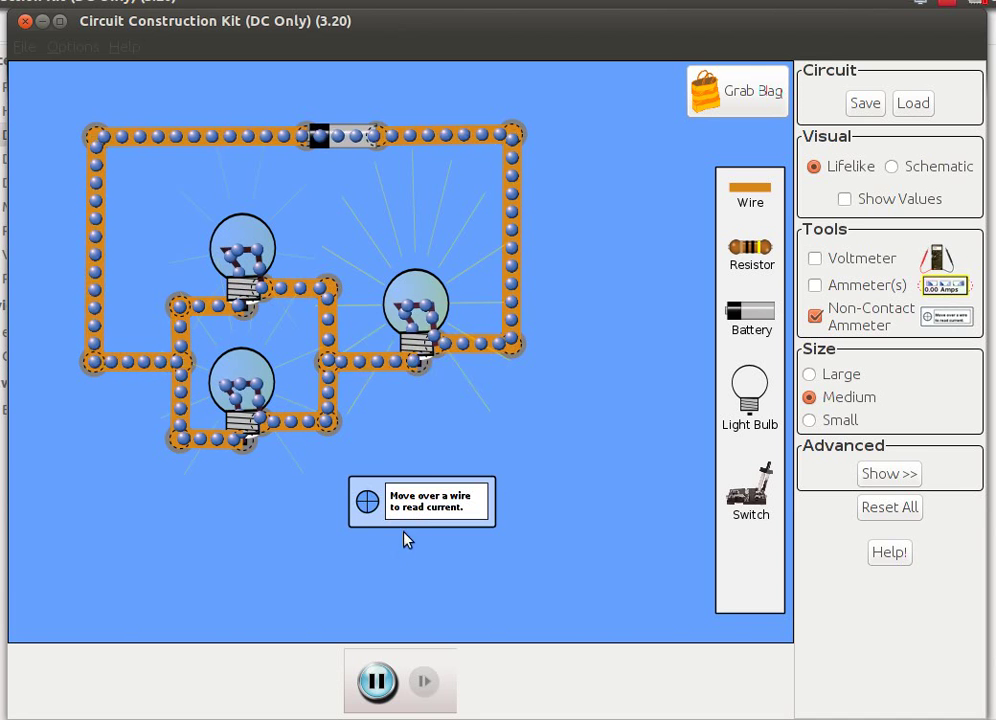
left_click_drag(406, 503, 343, 428)
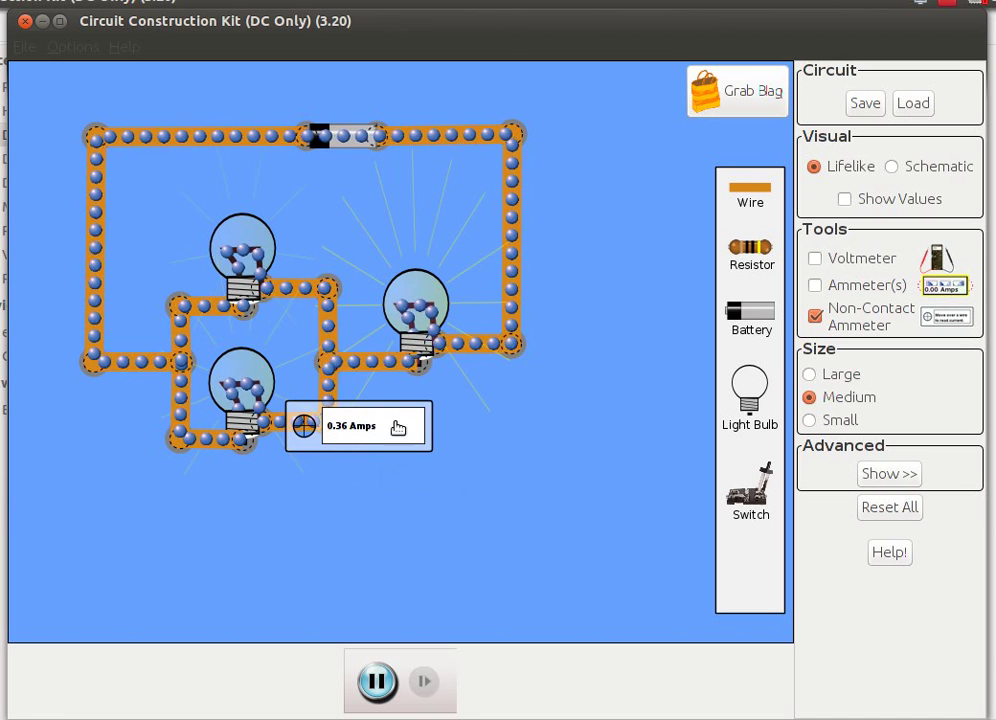
left_click_drag(398, 428, 389, 301)
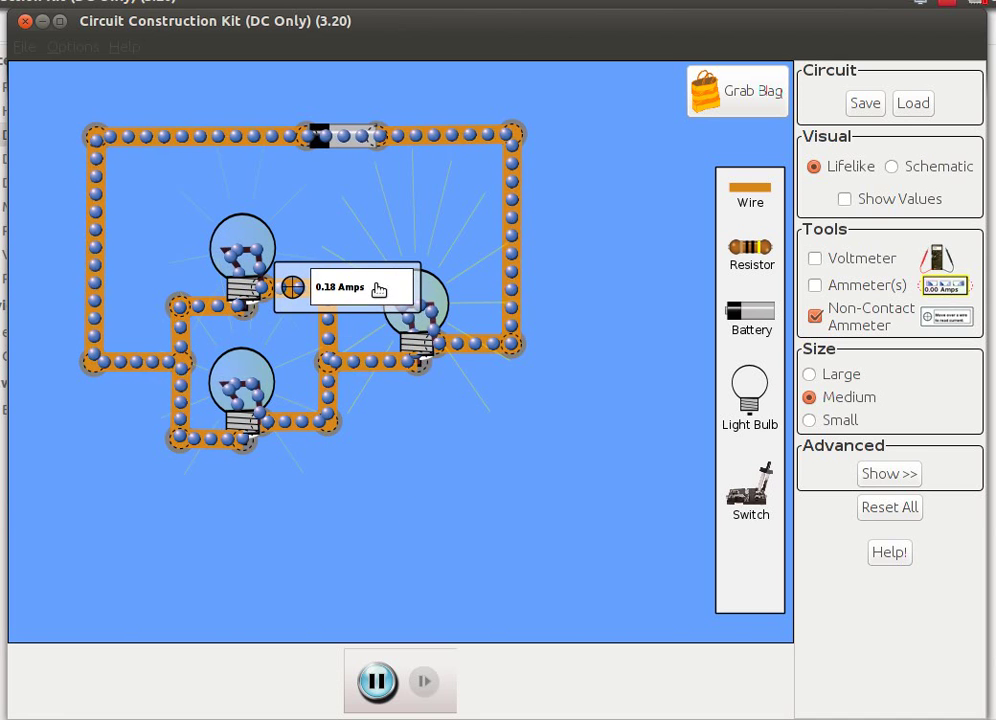
left_click_drag(378, 288, 354, 302)
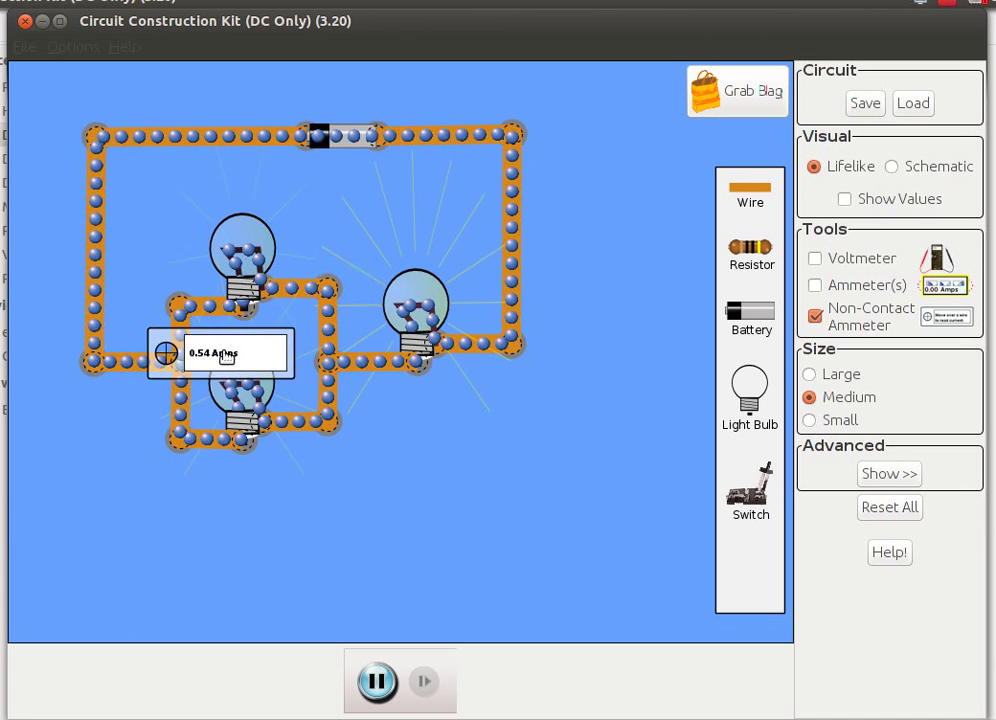
left_click_drag(197, 367, 497, 491)
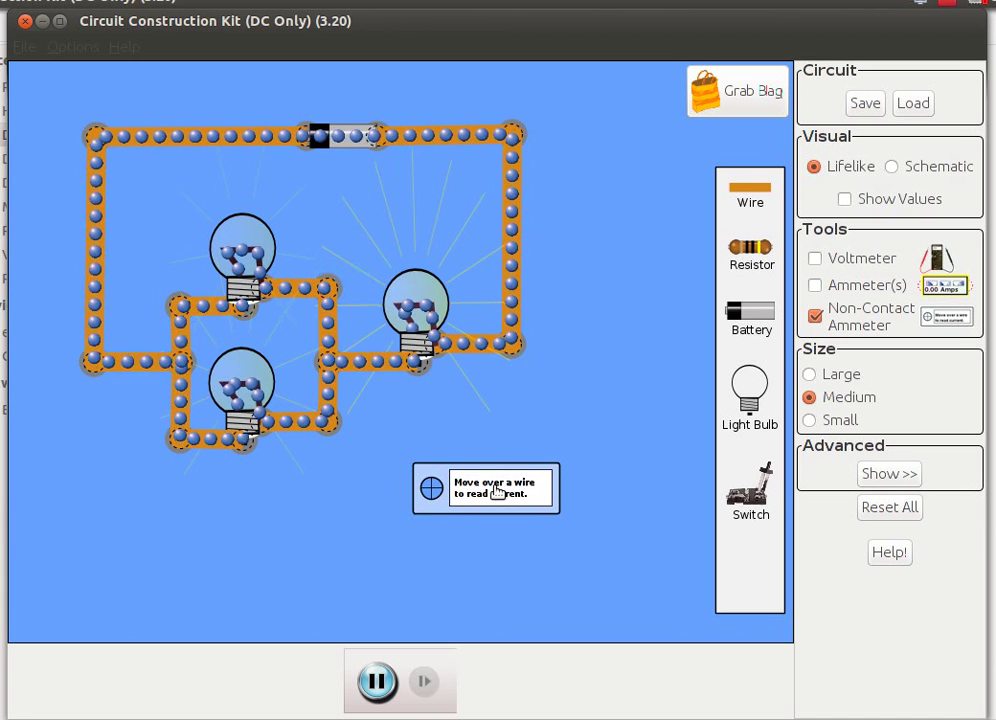
Step: Confirm the upper-left bulb stays at 20 Ohms and shift the non-contact ammeter further right
right_click(243, 262)
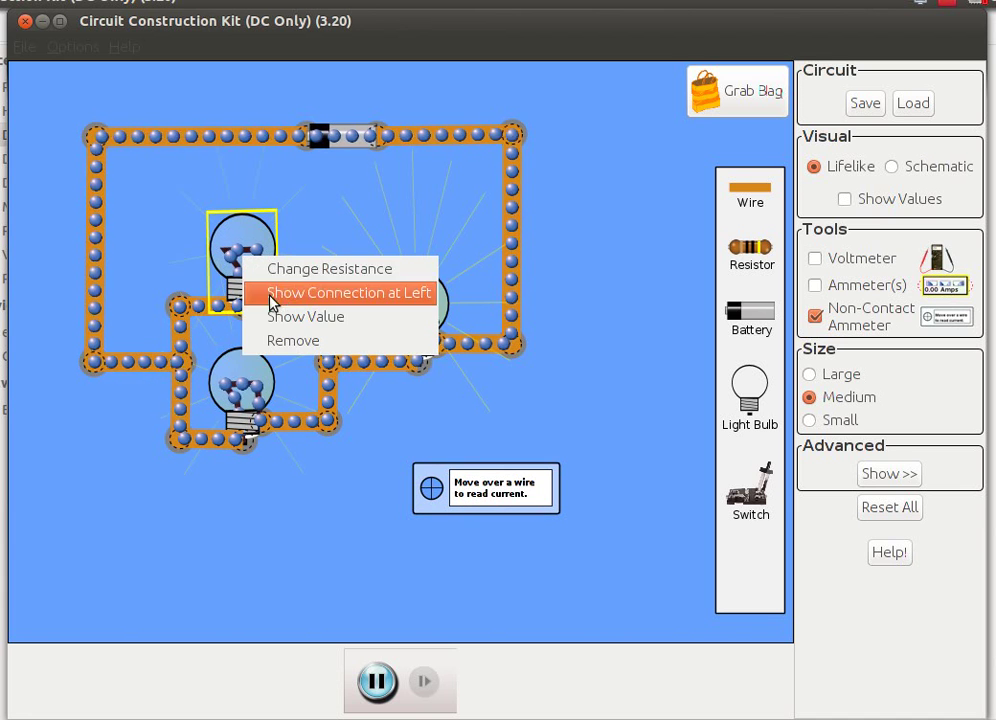
left_click(314, 270)
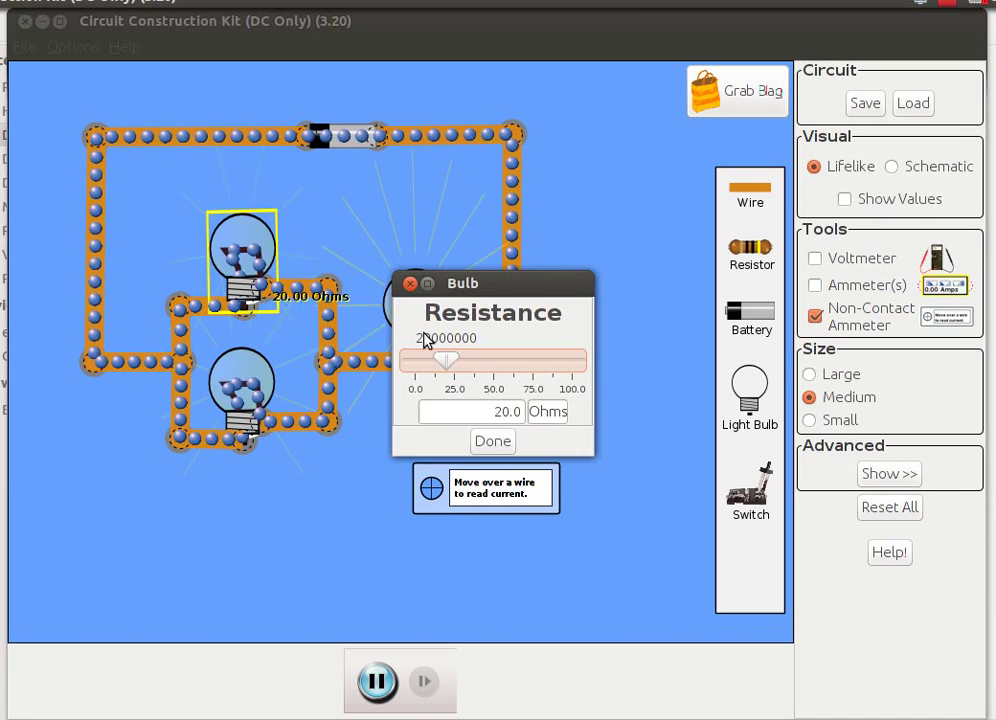
left_click(492, 442)
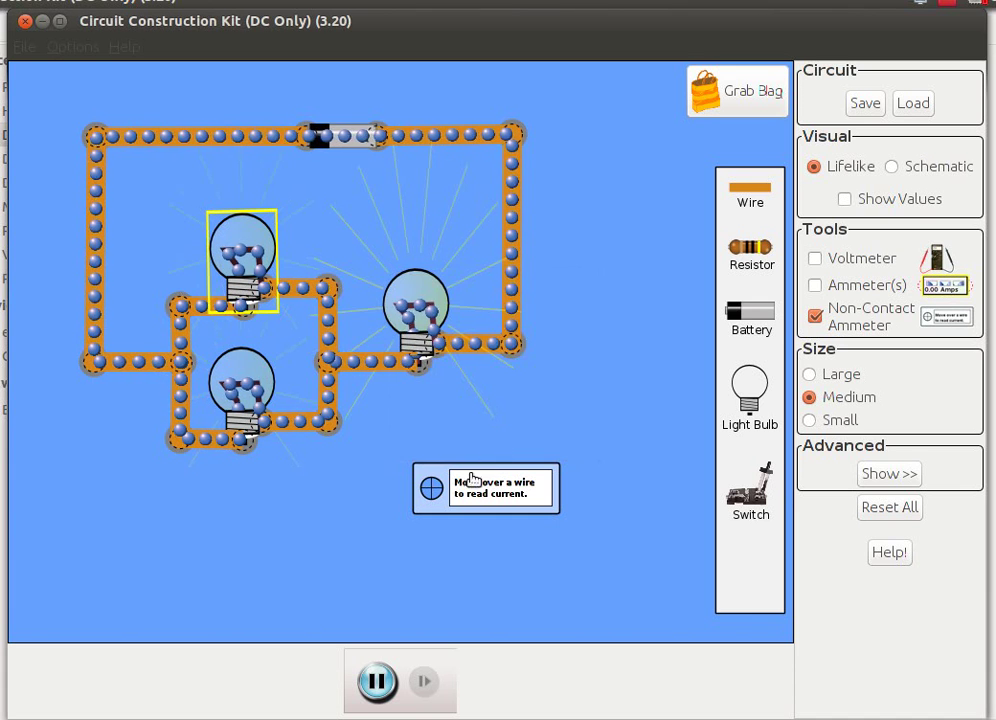
left_click_drag(471, 488, 563, 488)
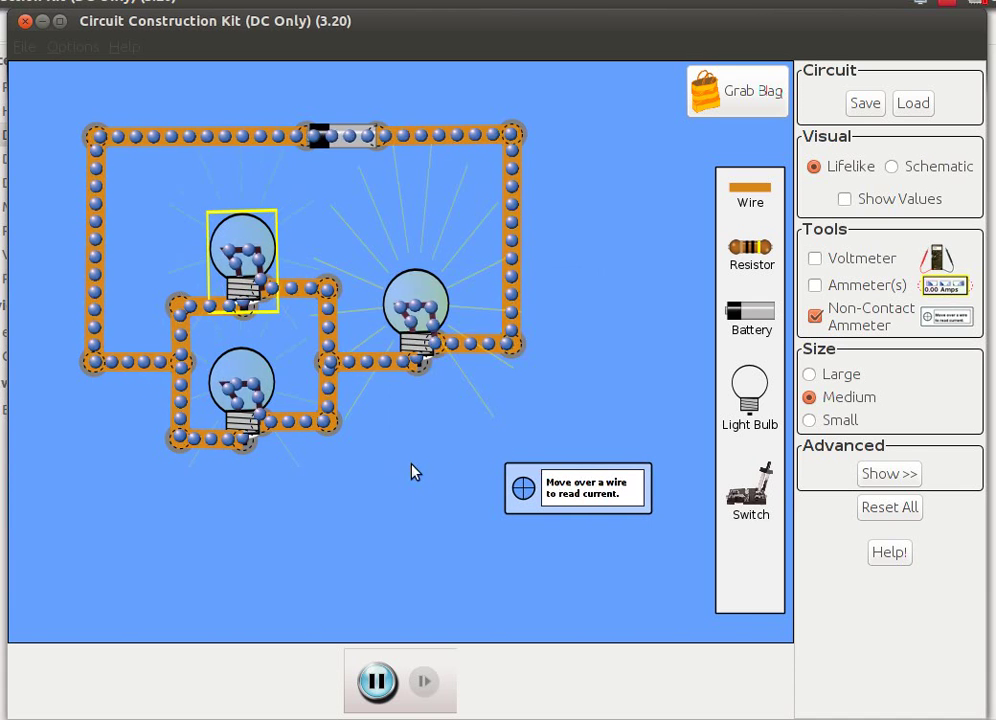
Step: Add a voltmeter below the circuit, read 9.00 V across the battery, then detach both probes
left_click(816, 259)
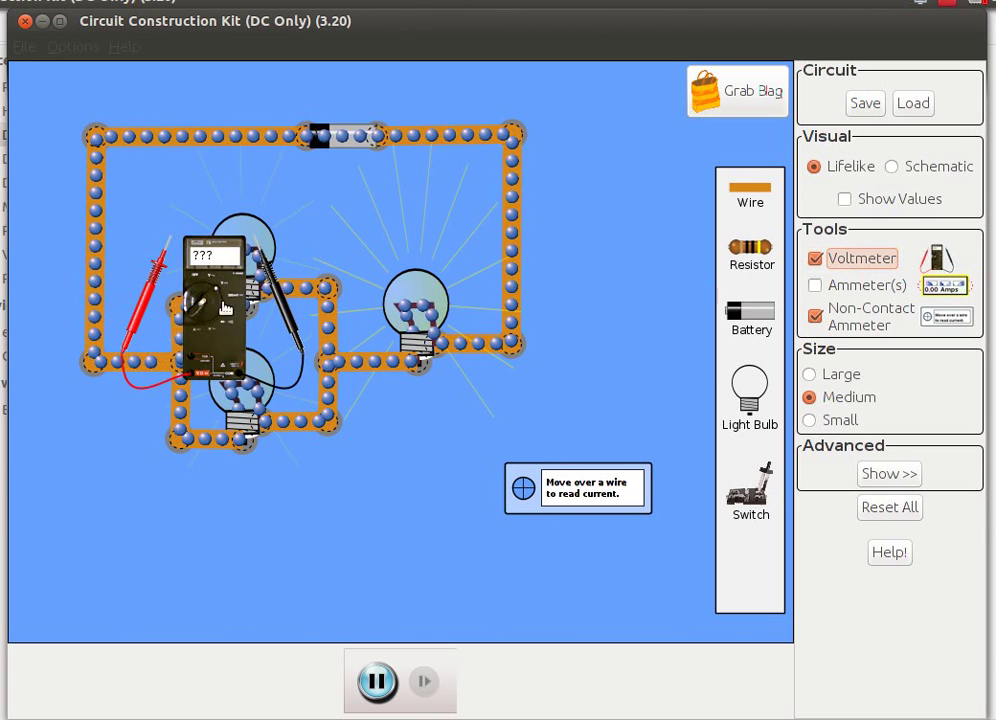
left_click_drag(226, 309, 405, 527)
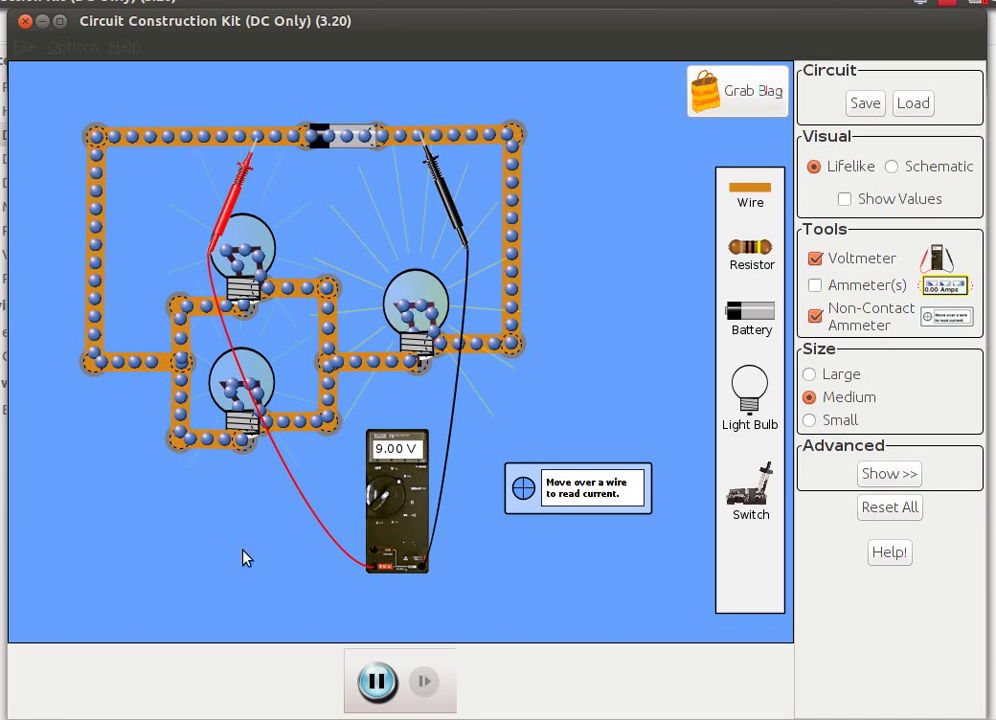
left_click_drag(231, 210, 177, 588)
left_click_drag(463, 225, 348, 598)
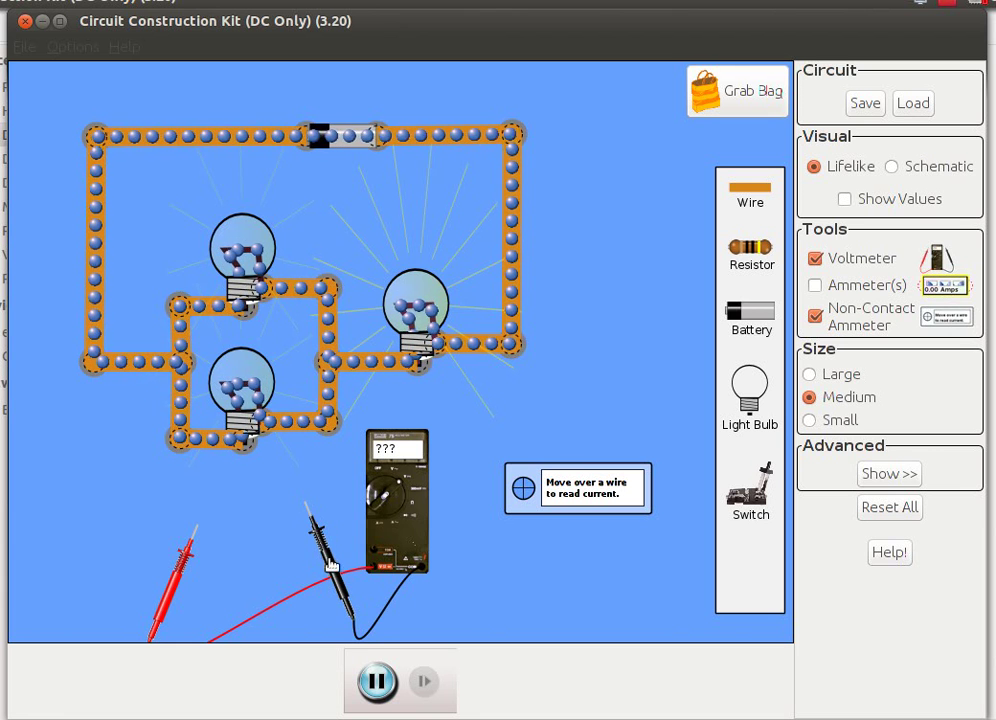
Step: Place voltmeter probes around the left parallel bulbs to read 3.00 V, then lift the red probe
left_click_drag(330, 567, 328, 348)
left_click_drag(170, 587, 172, 363)
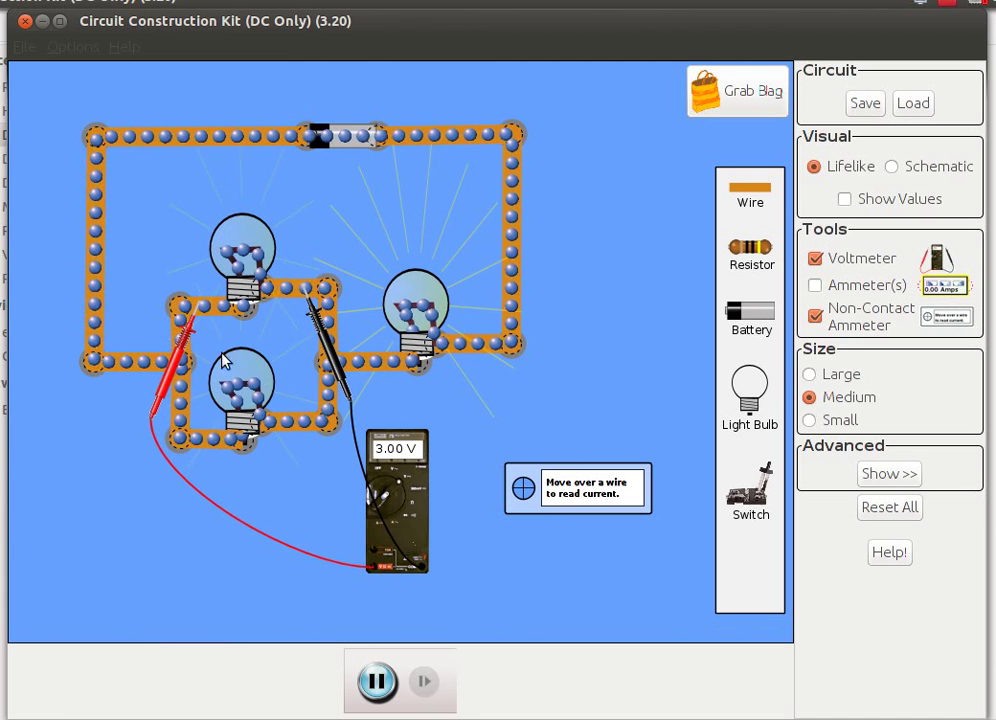
left_click_drag(318, 340, 323, 467)
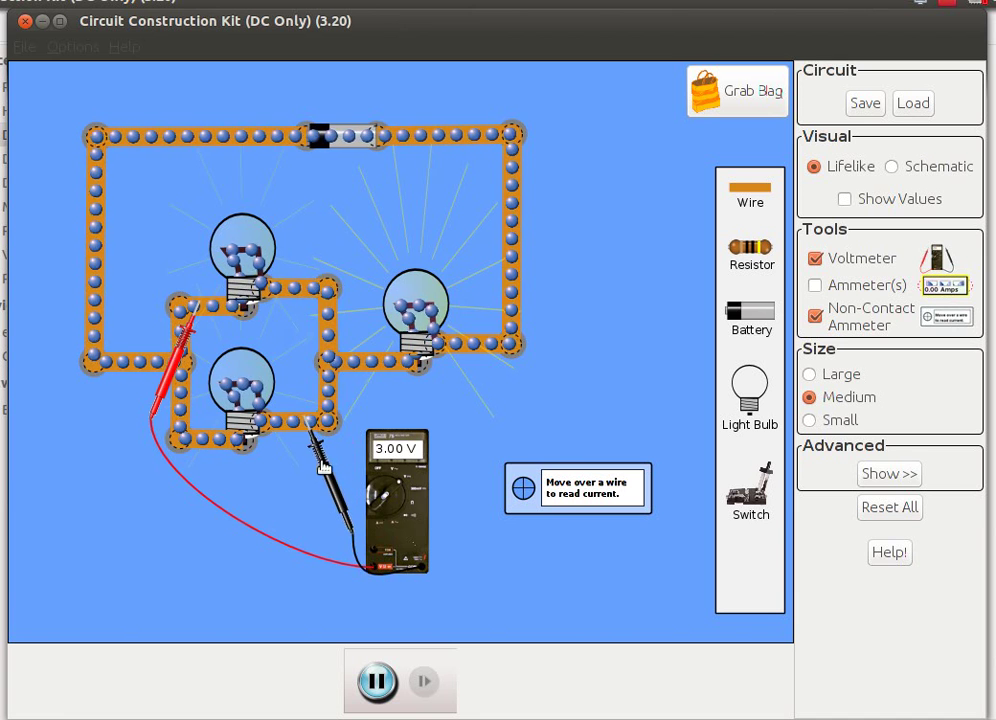
mouse_move(180, 400)
left_mouse_down()
mouse_move(180, 485)
mouse_move(180, 423)
left_mouse_up()
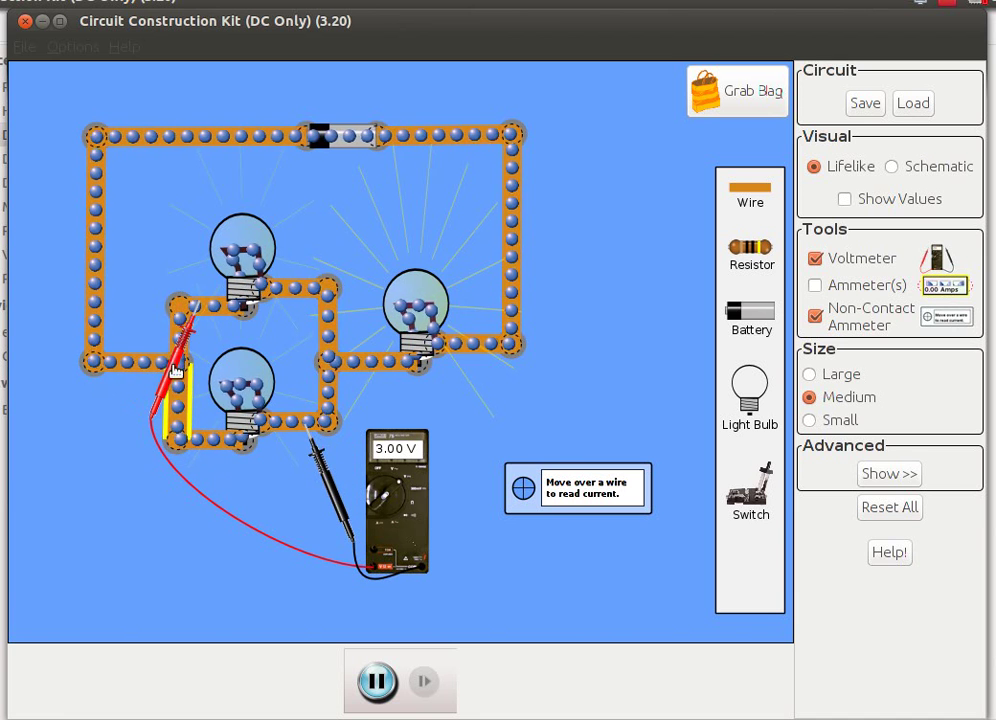
left_click_drag(175, 370, 183, 528)
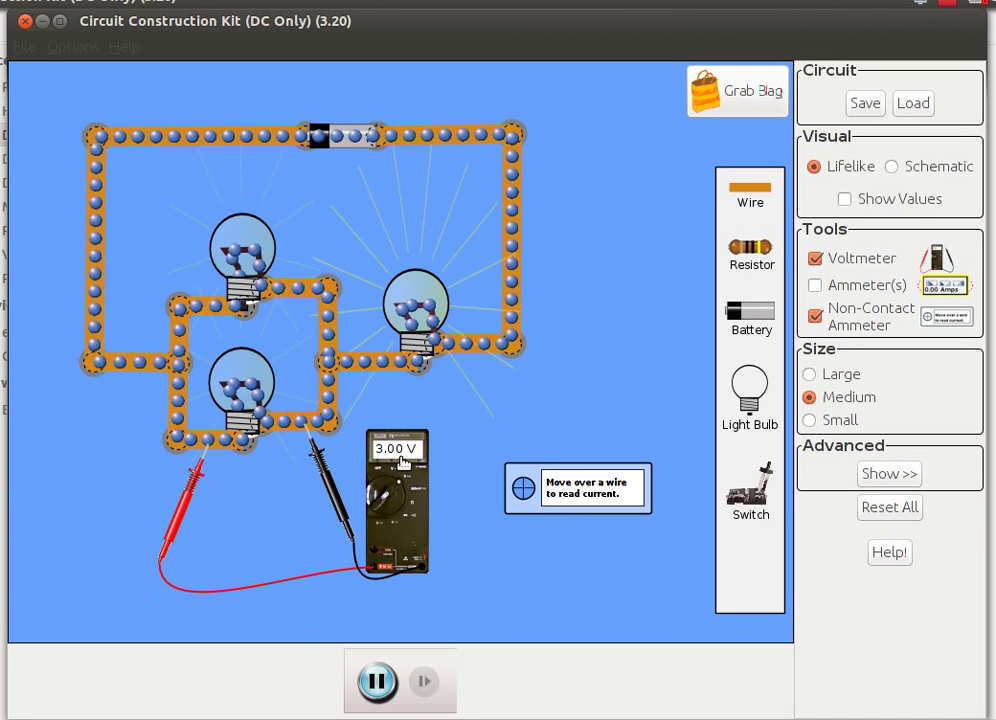
Step: Move the voltmeter down-right and read 6.00 V across the right bulb, then 3.00 V across the left pair
left_click_drag(403, 458, 451, 521)
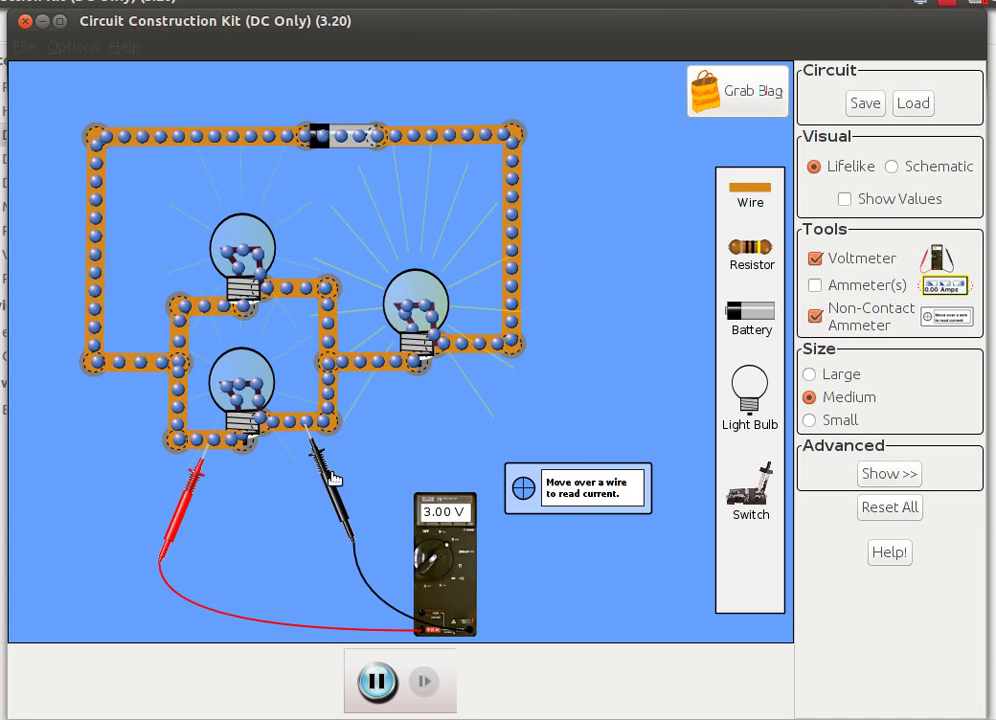
left_click_drag(333, 479, 505, 392)
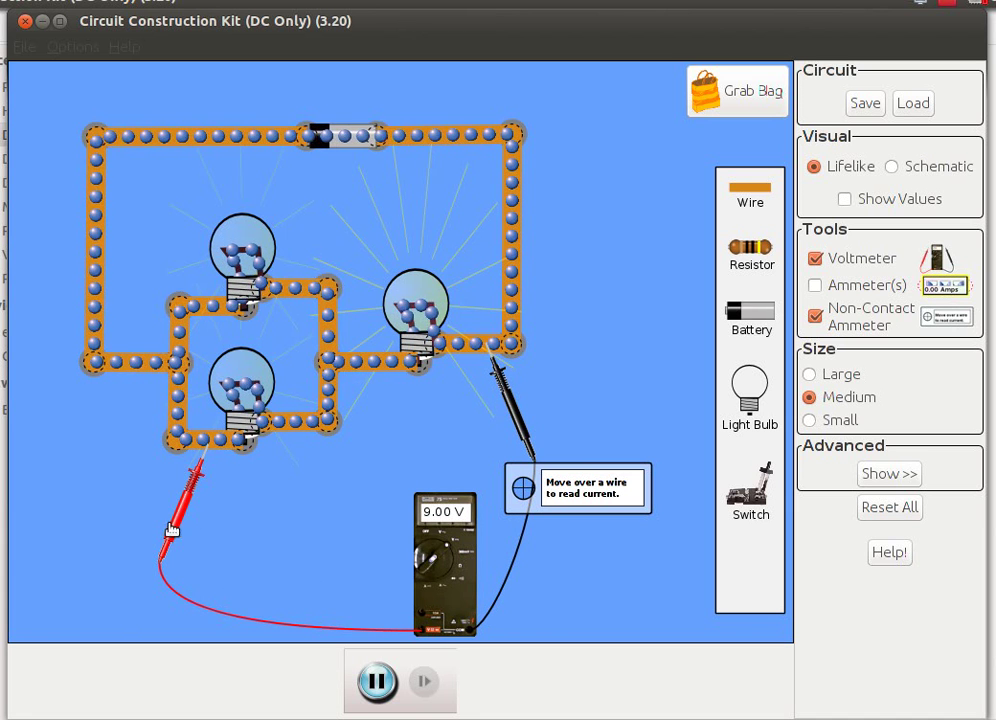
left_click_drag(172, 530, 338, 447)
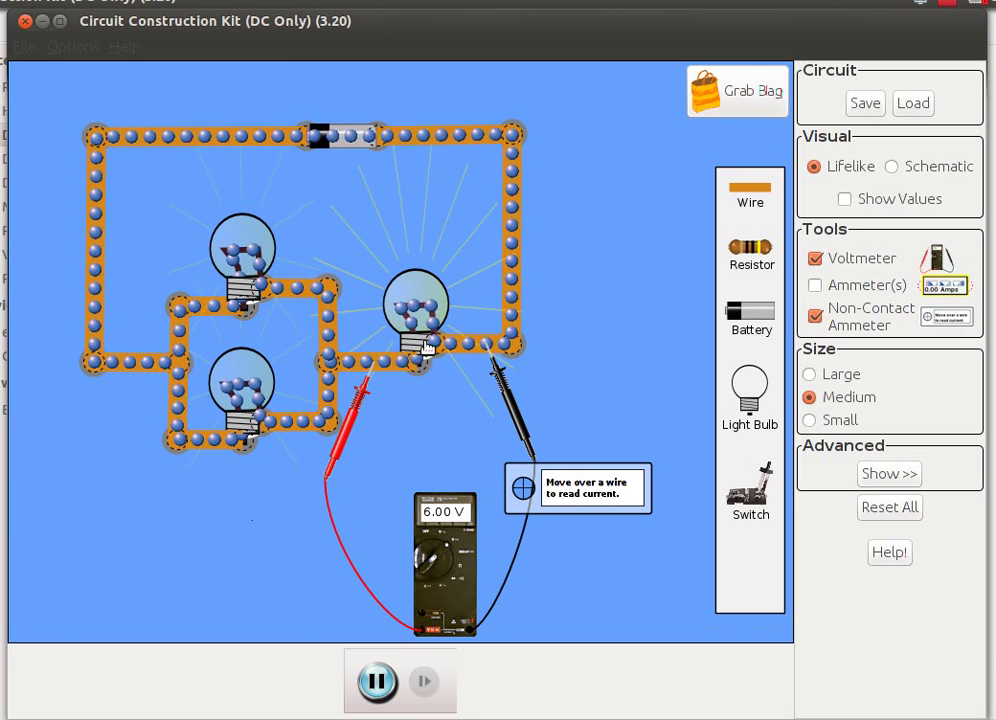
left_click_drag(381, 414, 258, 483)
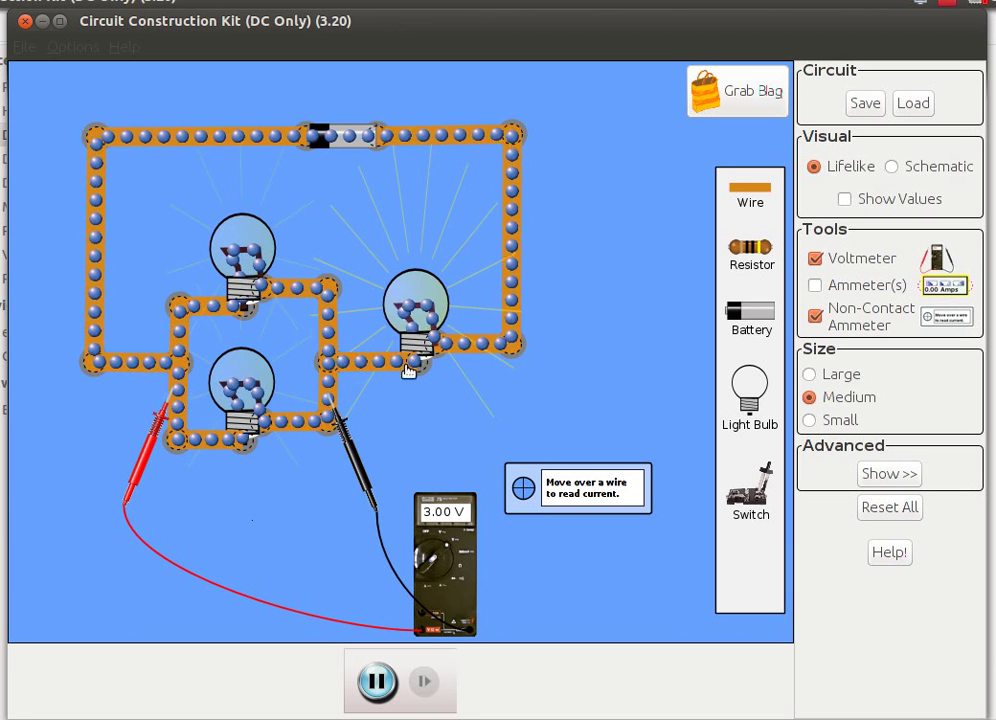
Step: Recheck 6.00 V across the right bulb, then probe the top wire for 9.00 V across the battery
left_click_drag(370, 500, 525, 440)
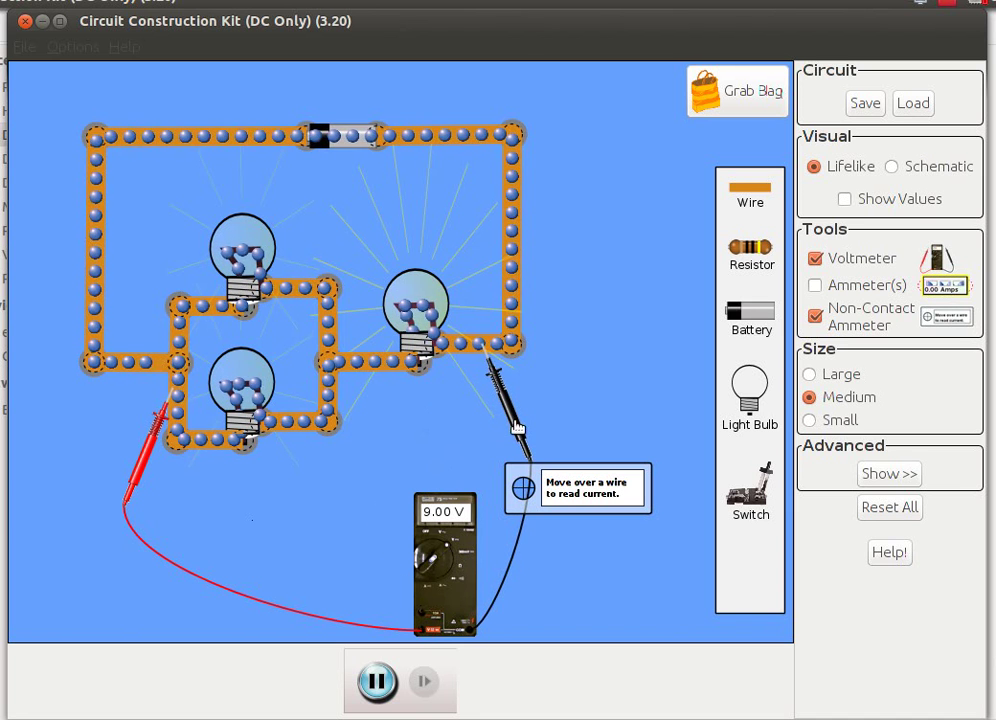
left_click_drag(149, 480, 342, 452)
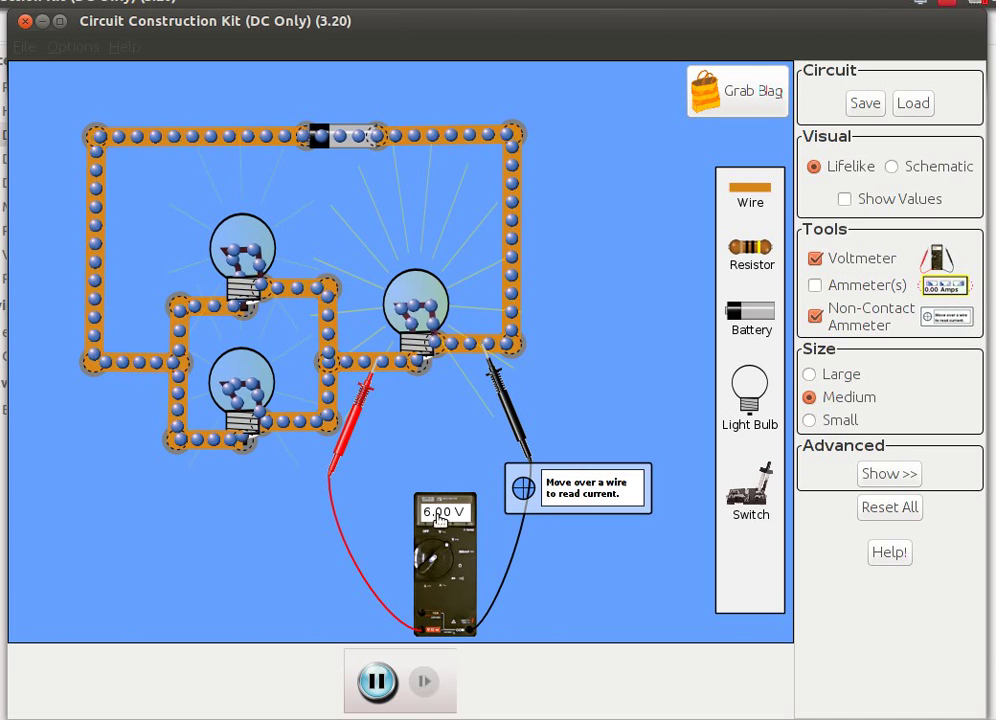
left_click_drag(512, 432, 183, 518)
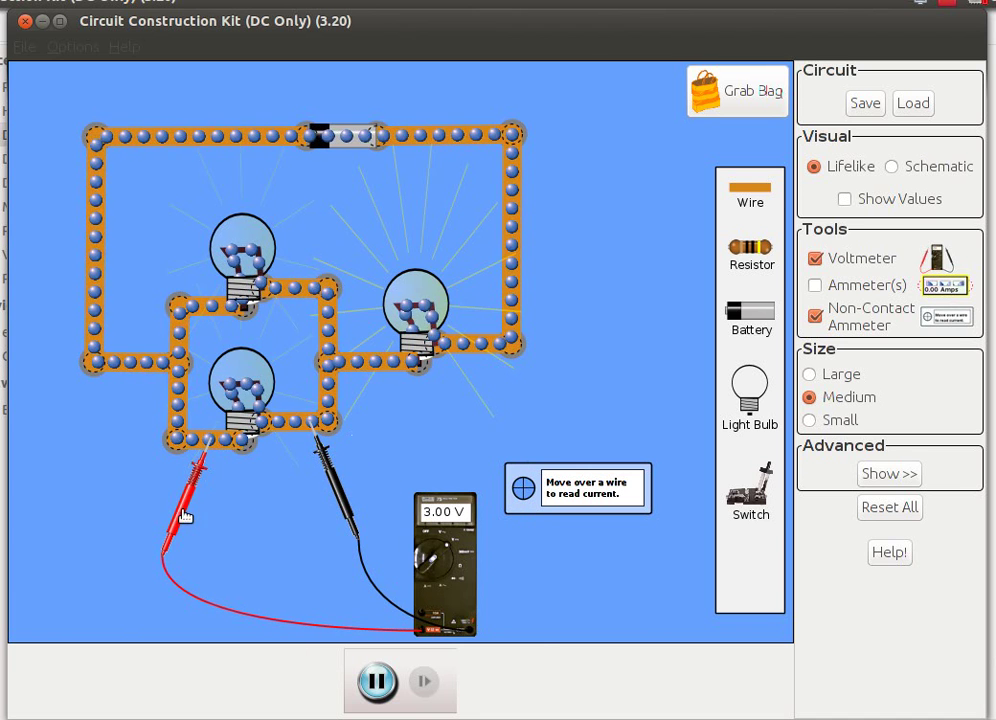
left_click_drag(333, 481, 433, 189)
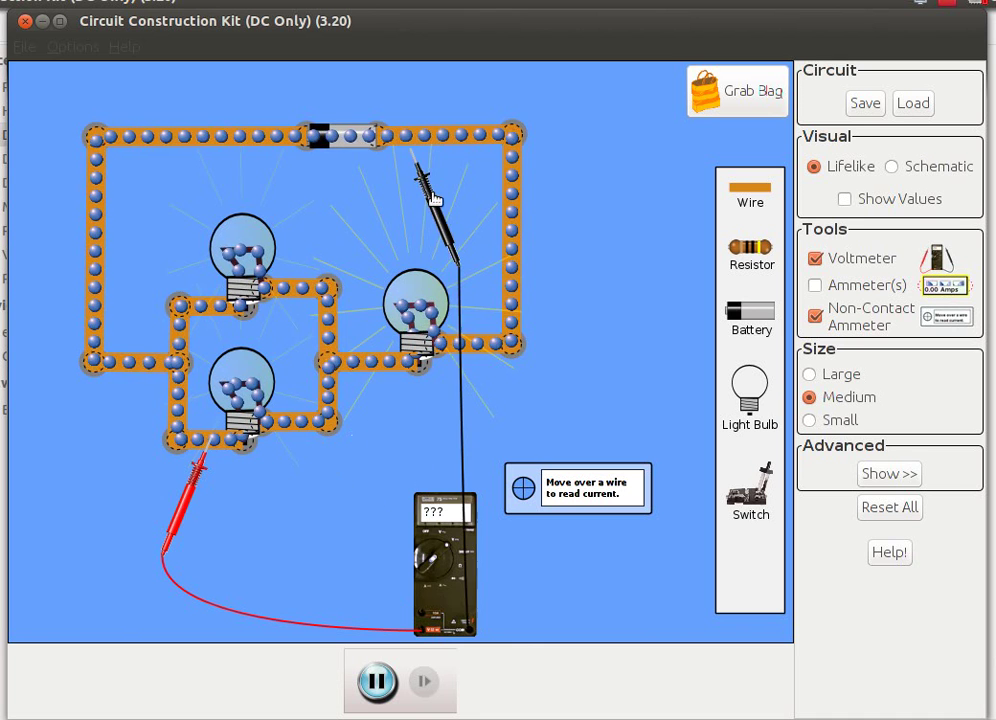
left_click_drag(190, 505, 255, 187)
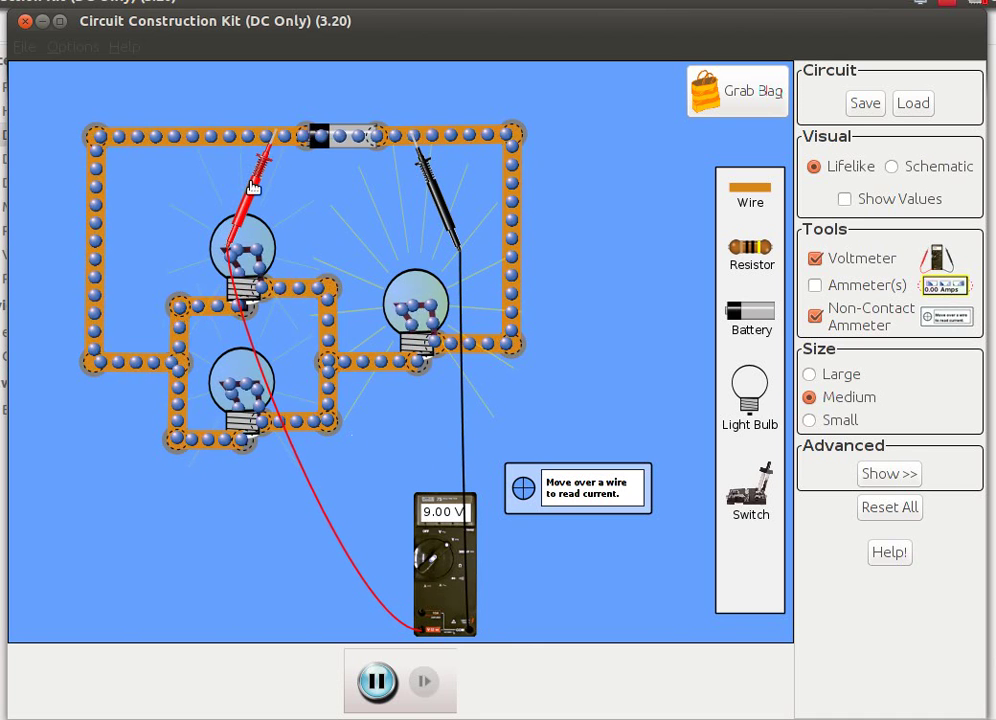